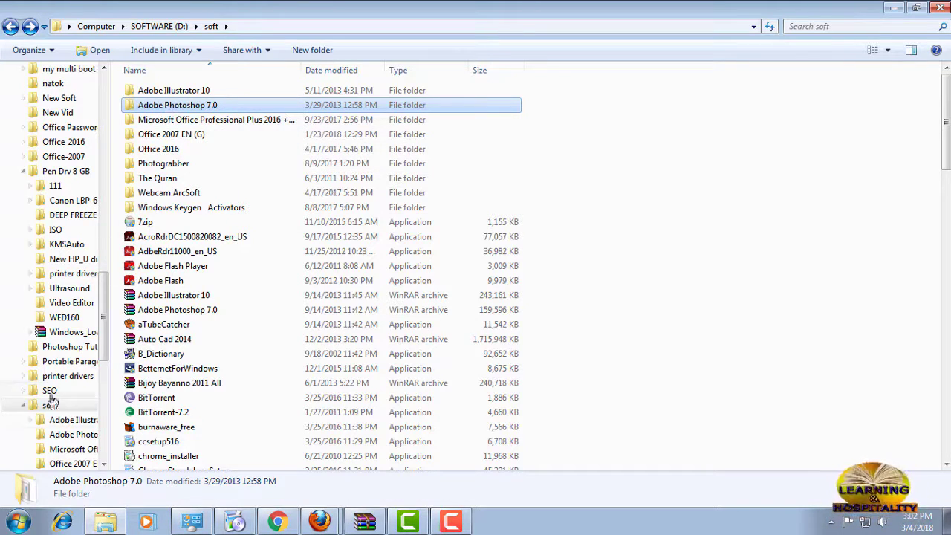
# Show All Programs in the Start Menu and scroll through folders such as Accessories and WinRAR.
pyautogui.click(18, 522)
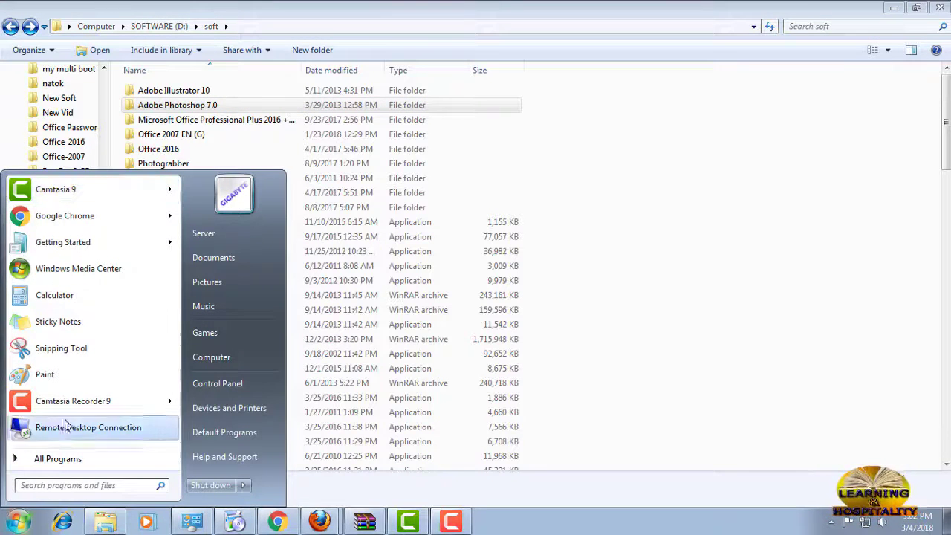
pyautogui.click(54, 460)
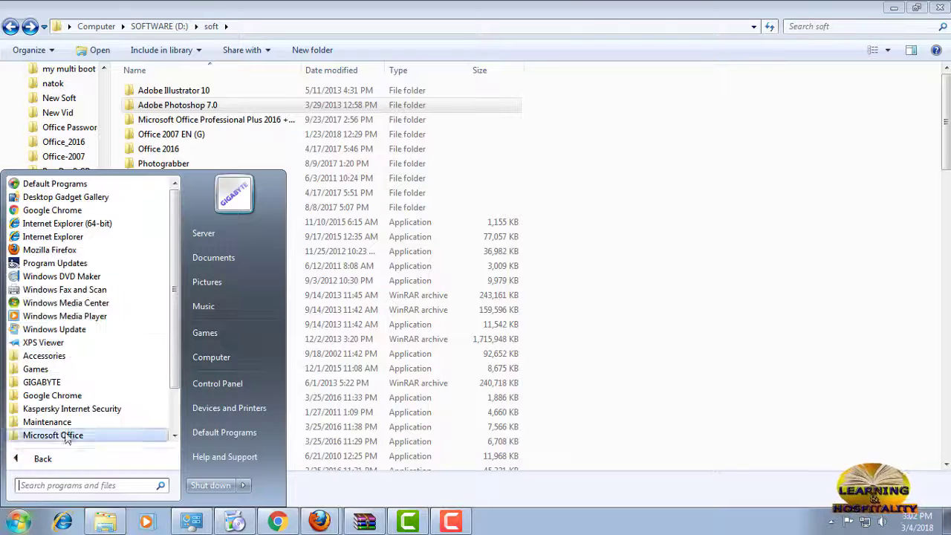
pyautogui.scroll(-1, 80, 242)
pyautogui.scroll(-1, 80, 241)
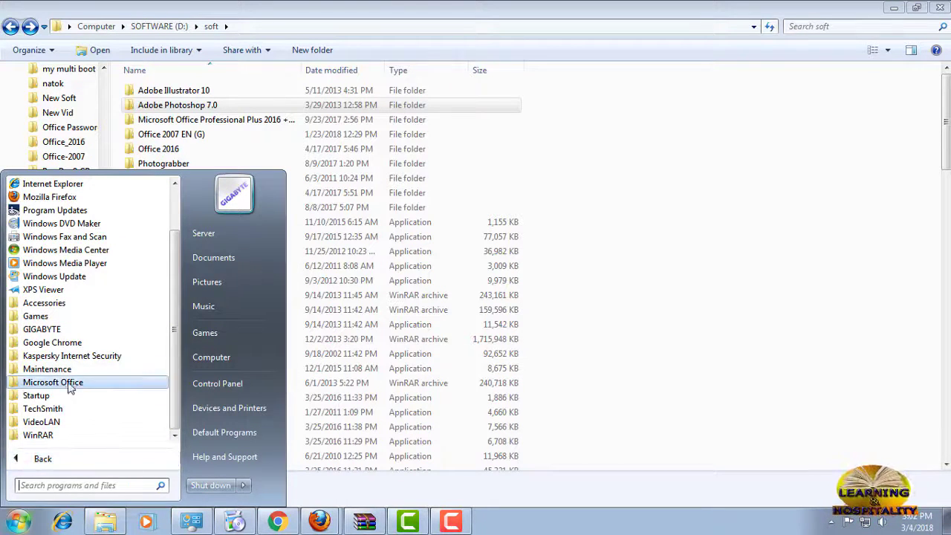
pyautogui.scroll(3, 84, 278)
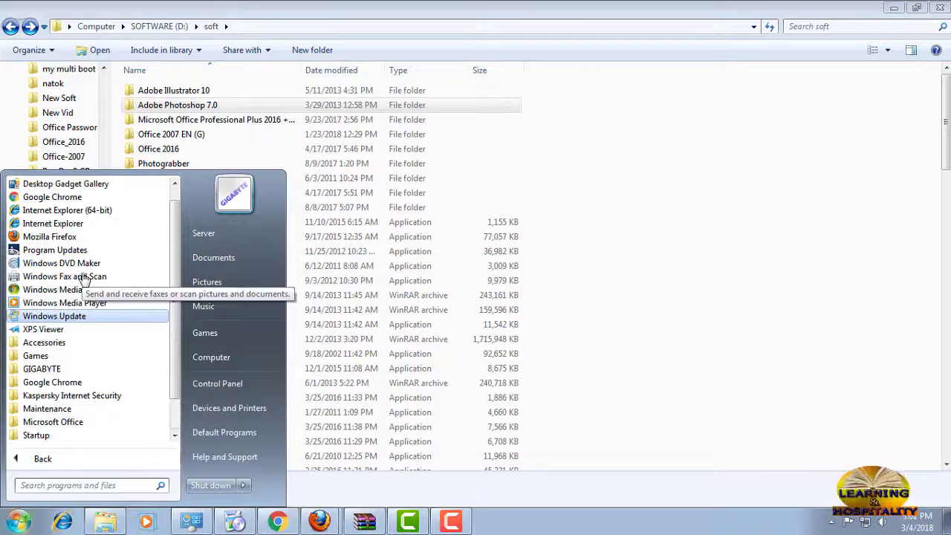
pyautogui.scroll(1, 82, 253)
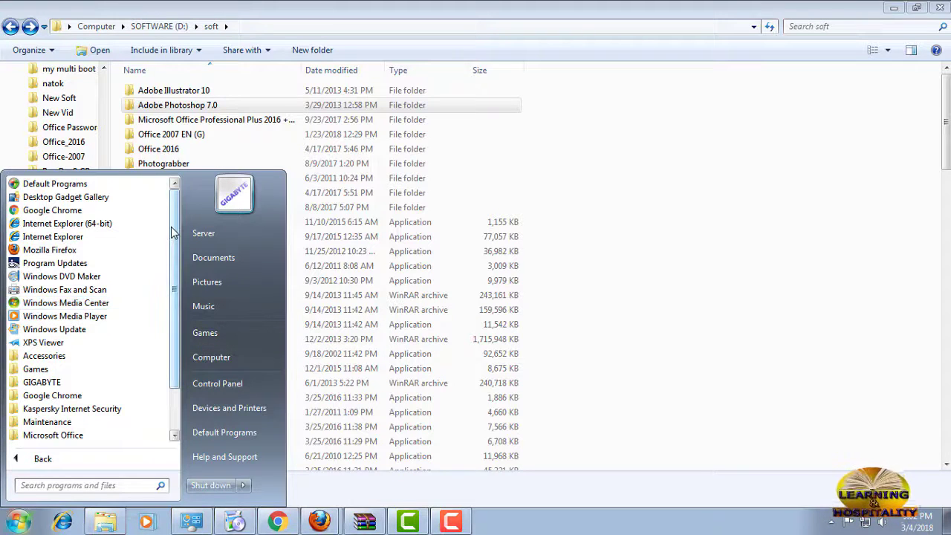
pyautogui.scroll(-2, 171, 233)
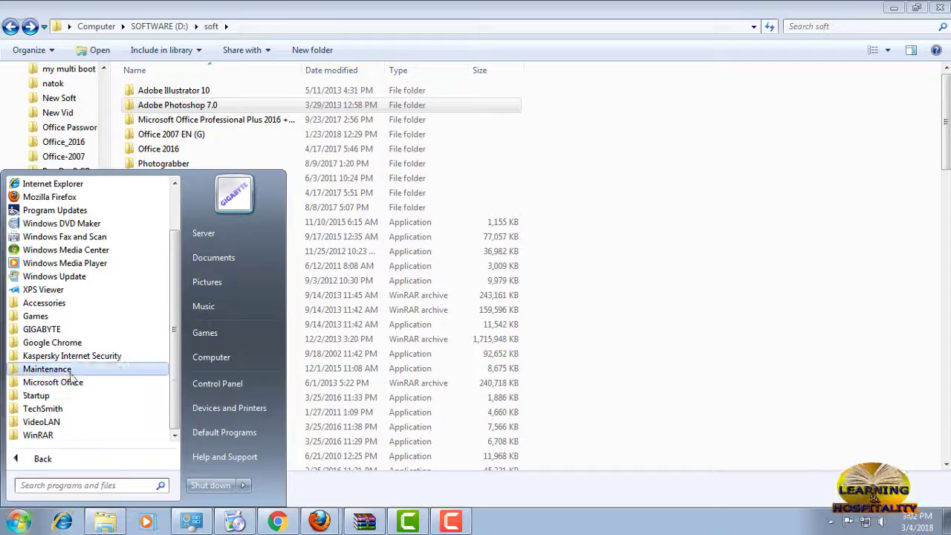
# Open the Adobe Photoshop 7.0 installer folder and its Serial.txt file in Notepad.
pyautogui.click(687, 197)
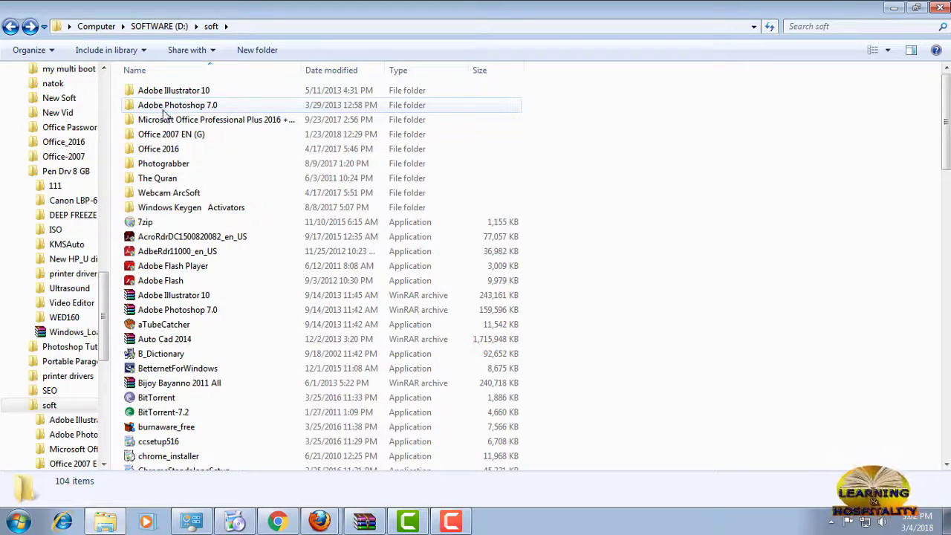
pyautogui.moveTo(177, 105)
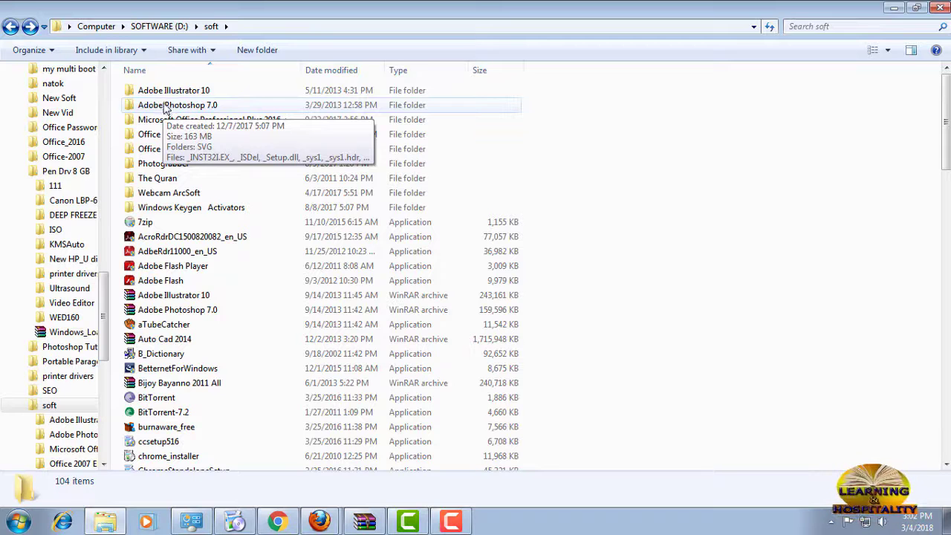
pyautogui.doubleClick(160, 109)
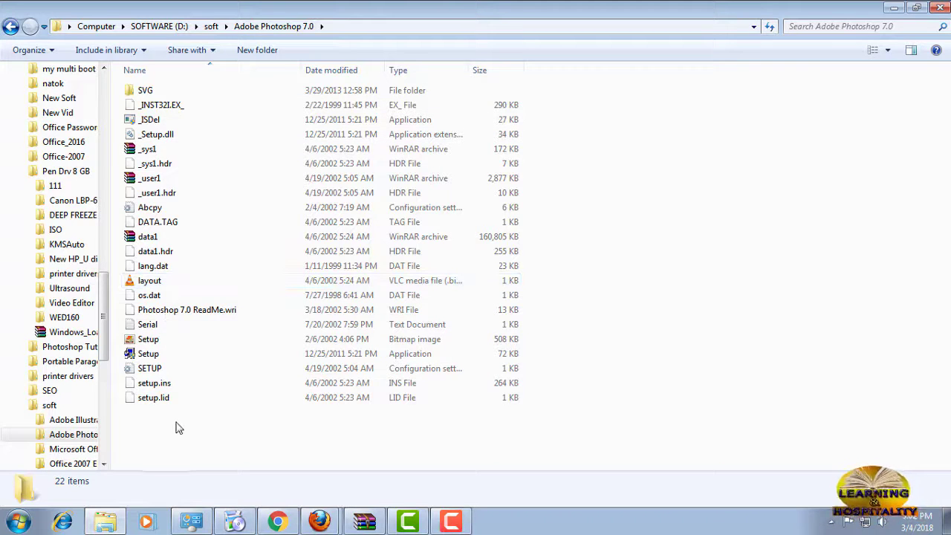
pyautogui.doubleClick(147, 325)
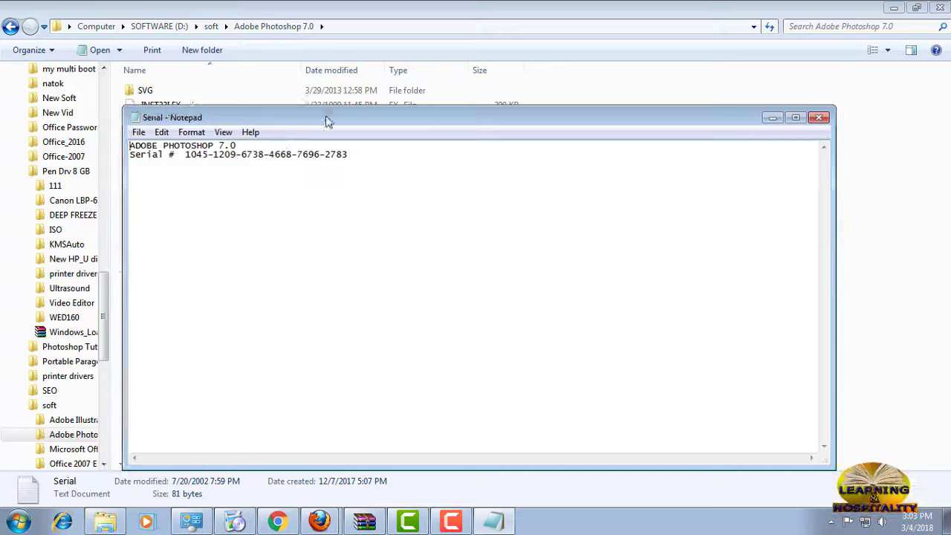
# Move Notepad aside and select the Setup application in the folder.
pyautogui.moveTo(330, 117); pyautogui.dragTo(503, 21)
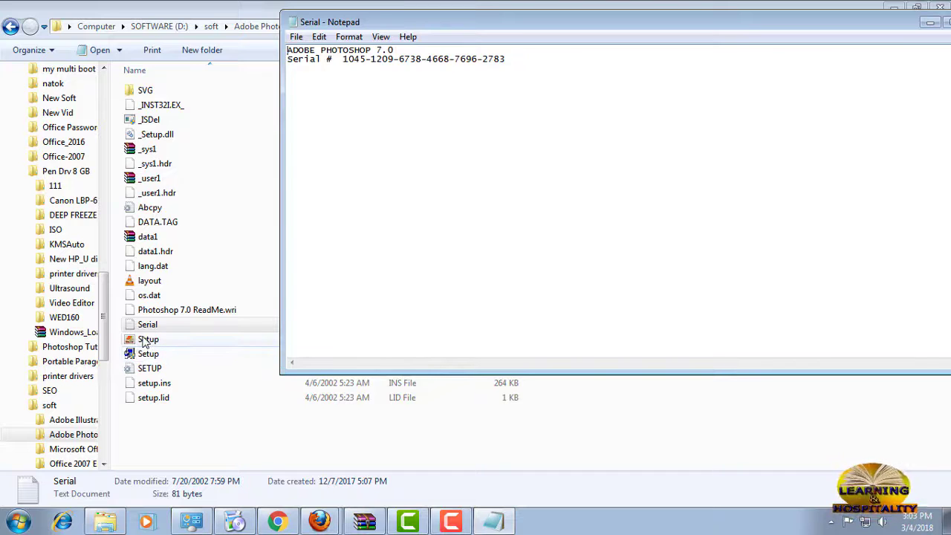
pyautogui.click(136, 339)
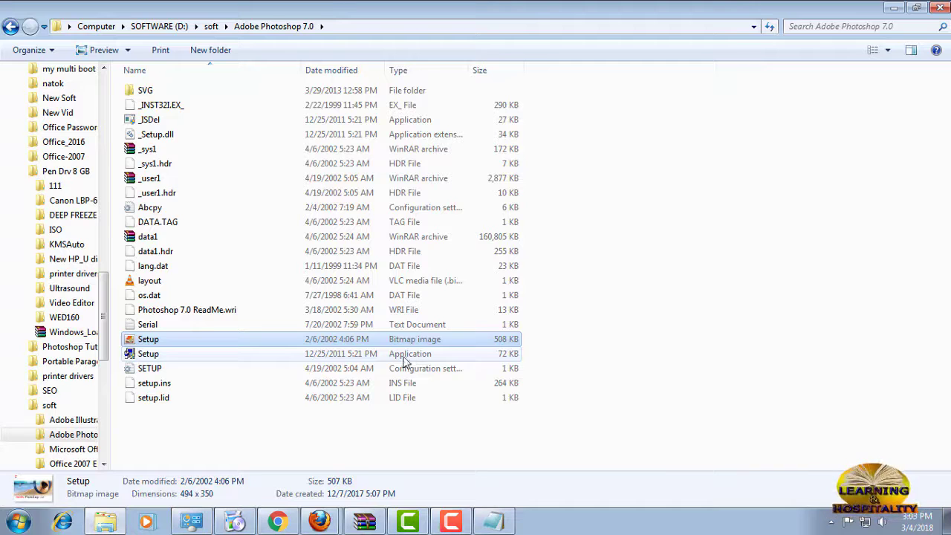
pyautogui.click(137, 355)
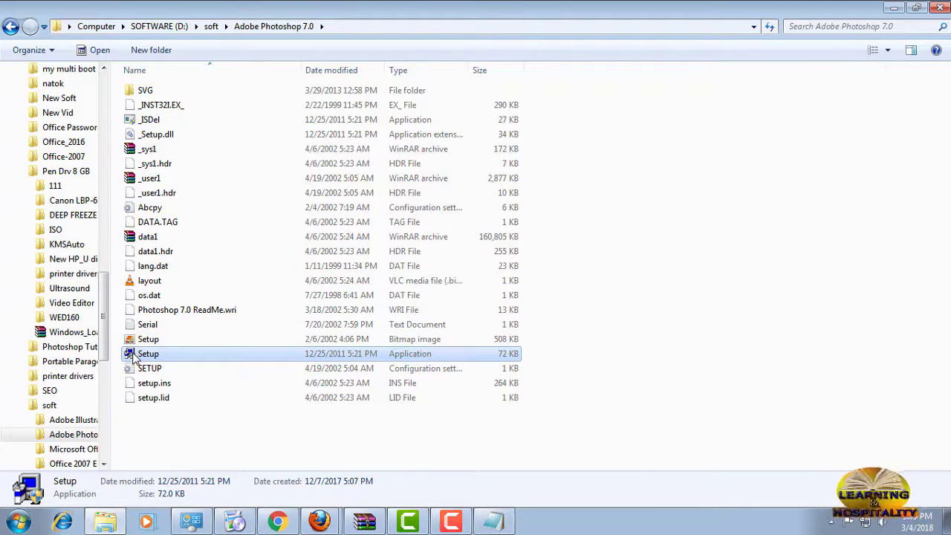
# Launch Setup and pass the welcome, notice, US English language and licence agreement pages.
pyautogui.doubleClick(133, 357)
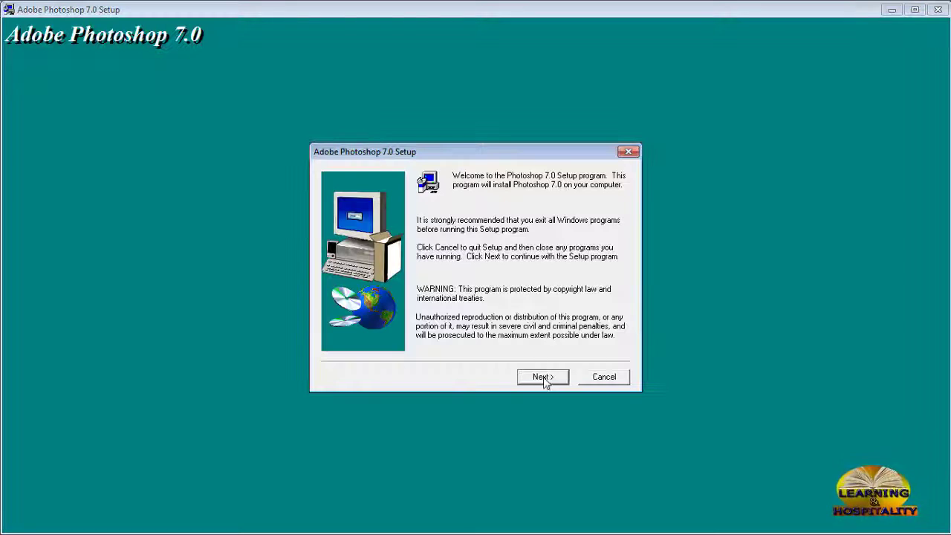
pyautogui.click(543, 377)
pyautogui.click(630, 308)
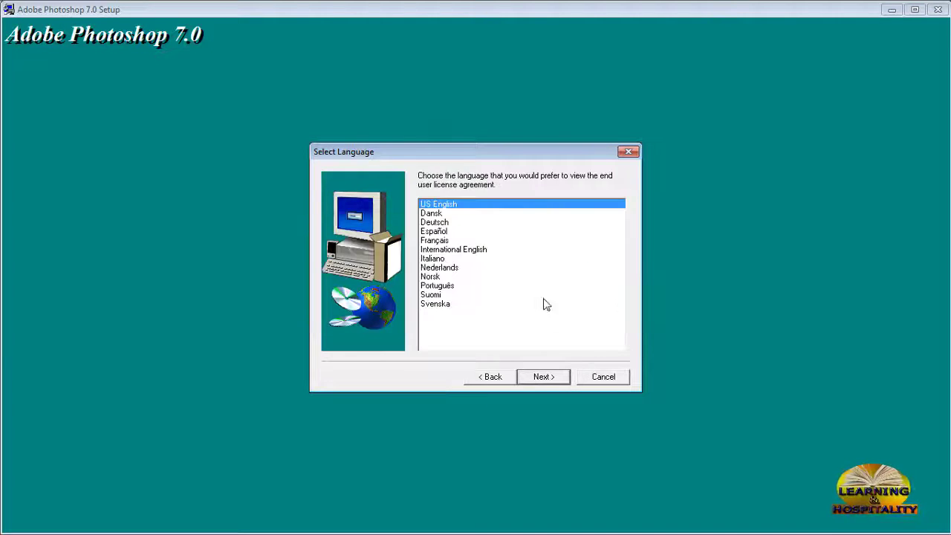
pyautogui.click(549, 379)
pyautogui.click(551, 379)
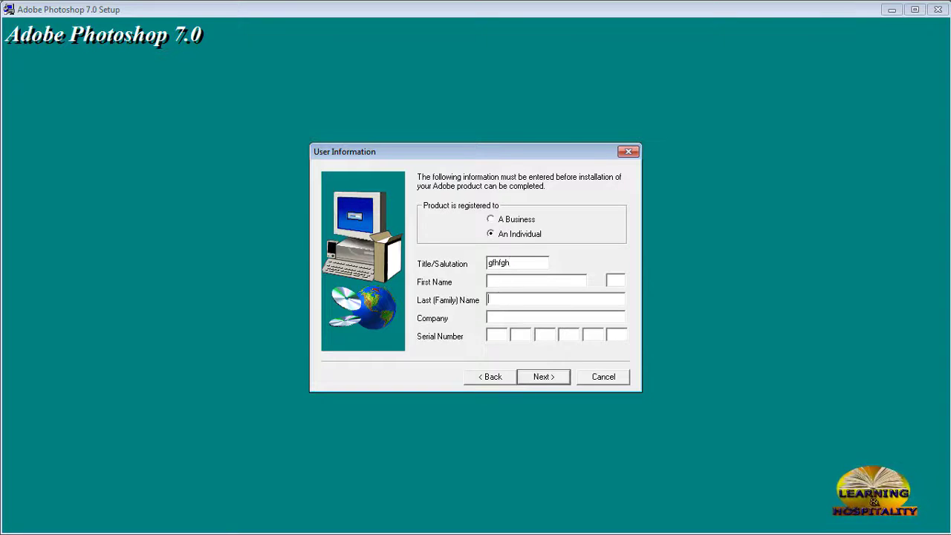
# Enter the registrant's name details in the User Information fields.
pyautogui.click(509, 295)
pyautogui.write('fg')
pyautogui.write('fghfg')
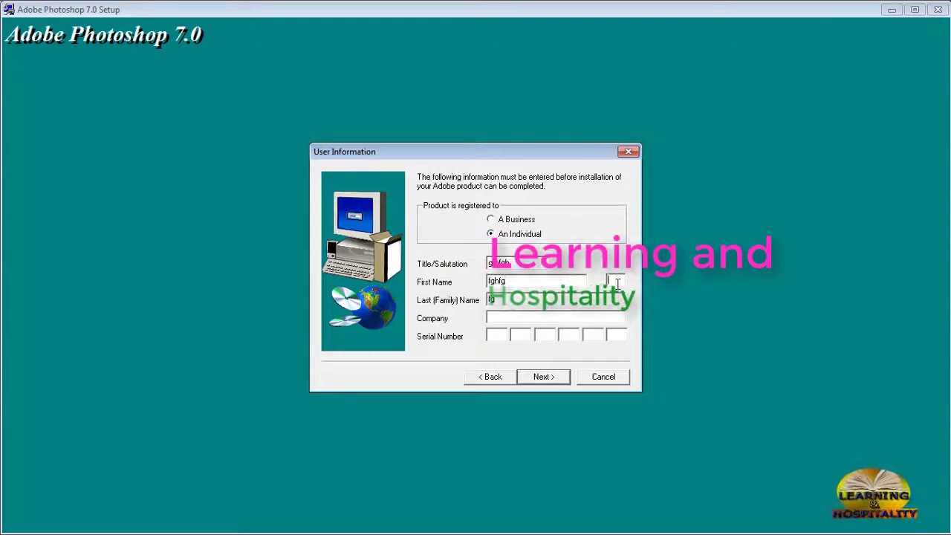
pyautogui.press('Tab')
pyautogui.write('f')
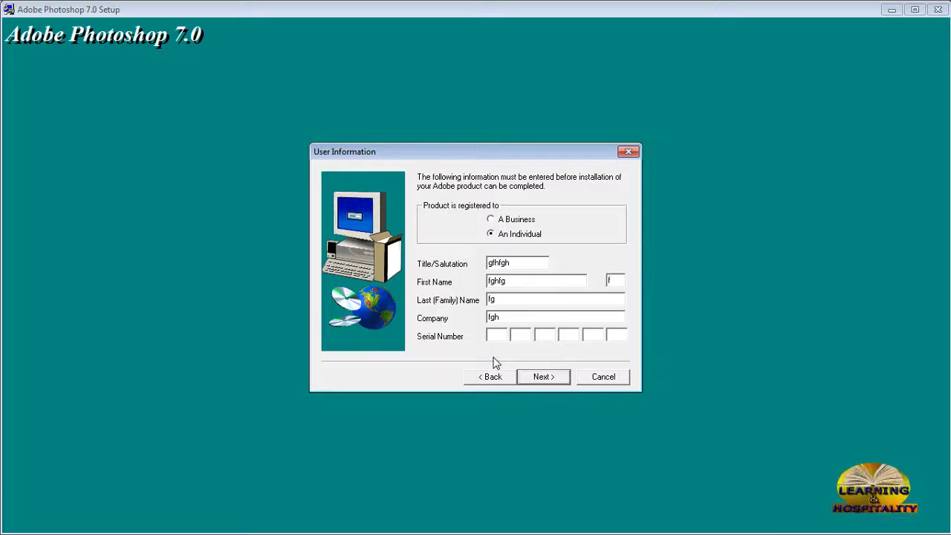
pyautogui.press('super')
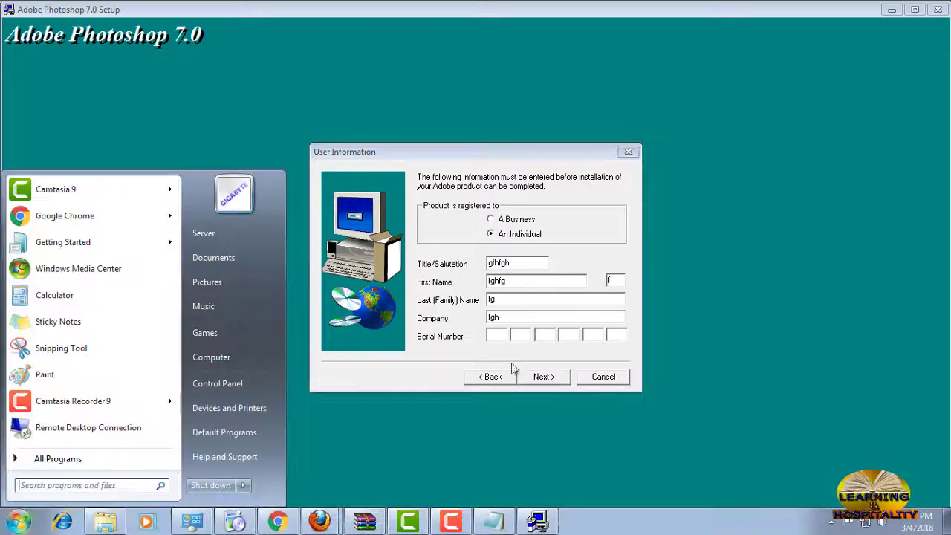
# Copy the whole serial number from the Serial notes in Notepad.
pyautogui.click(500, 525)
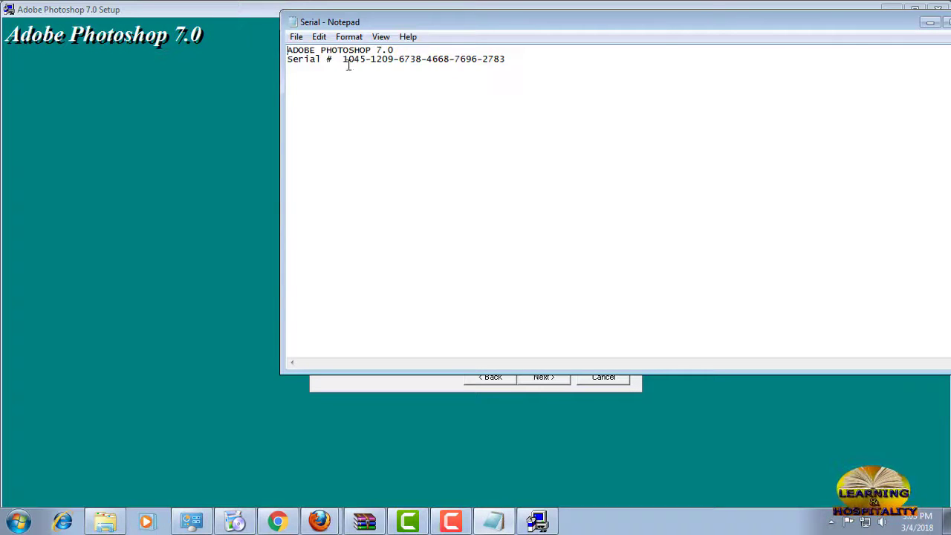
pyautogui.moveTo(344, 60); pyautogui.dragTo(510, 59)
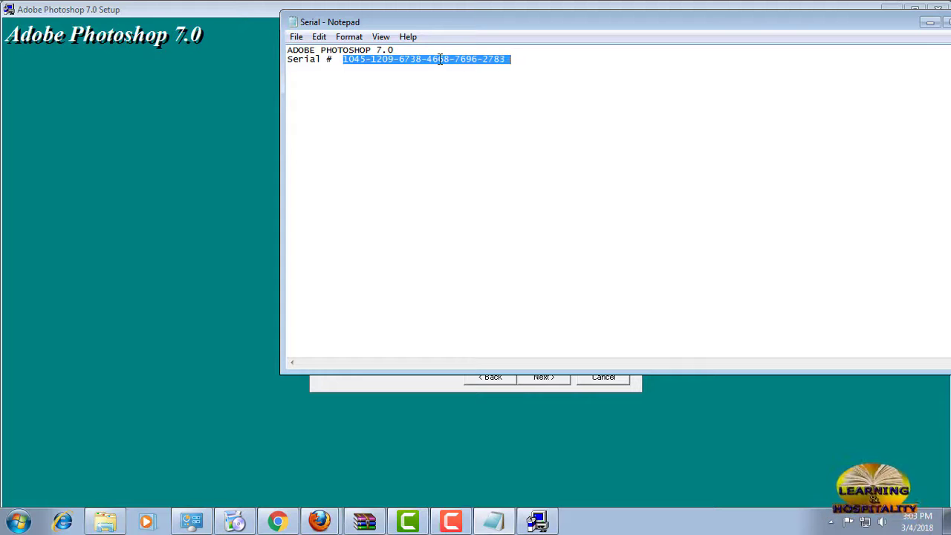
pyautogui.rightClick(440, 59)
pyautogui.click(469, 104)
# Paste the serial into Setup's first serial box, confirm the registration, and browse the destination folder.
pyautogui.click(292, 422)
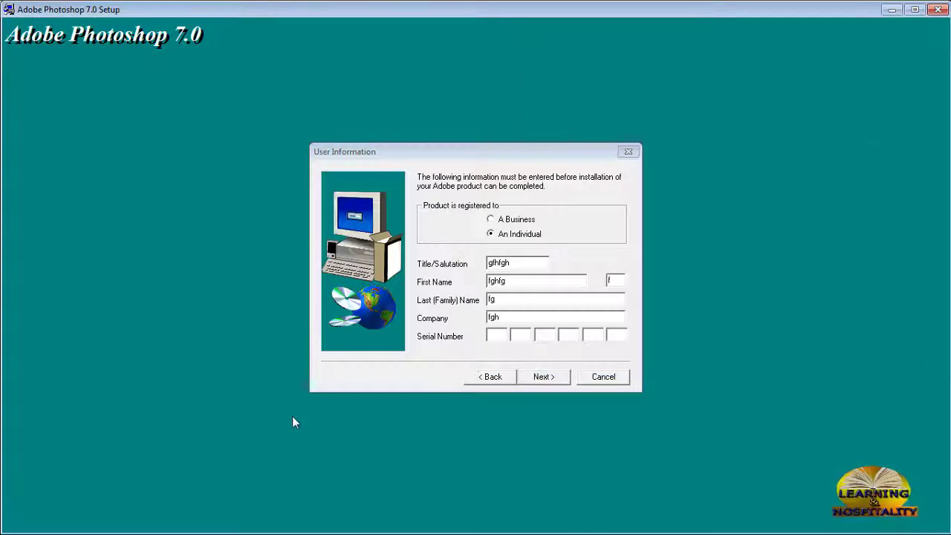
pyautogui.click(498, 336)
pyautogui.rightClick(498, 336)
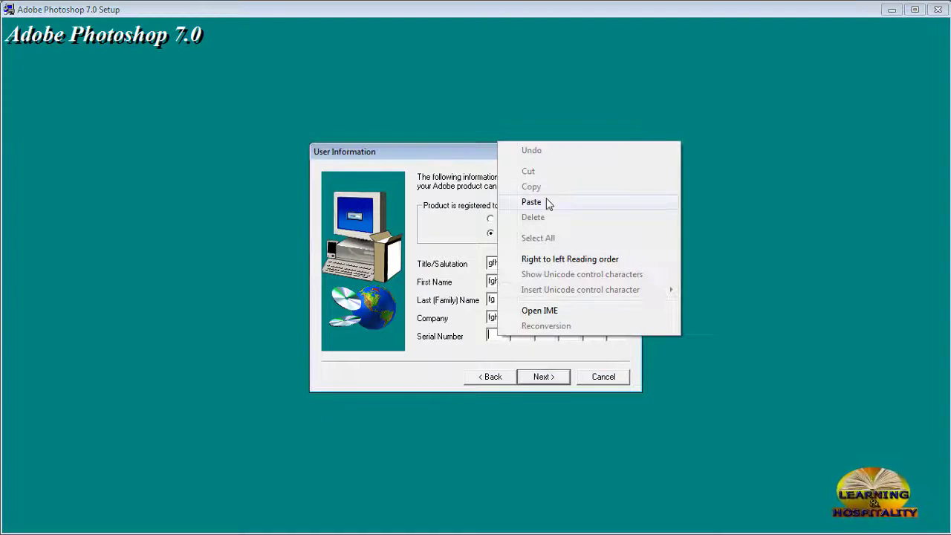
pyautogui.click(539, 202)
pyautogui.click(547, 379)
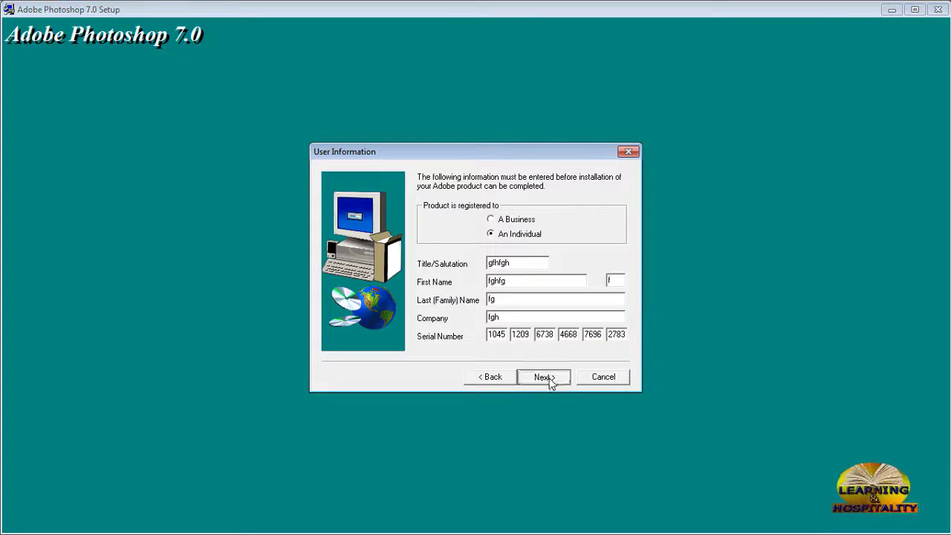
pyautogui.click(439, 329)
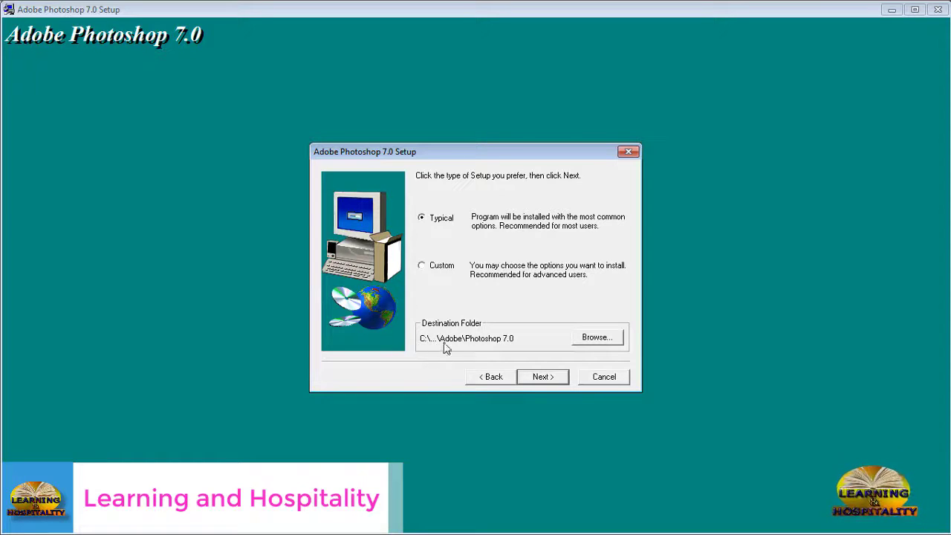
pyautogui.click(609, 338)
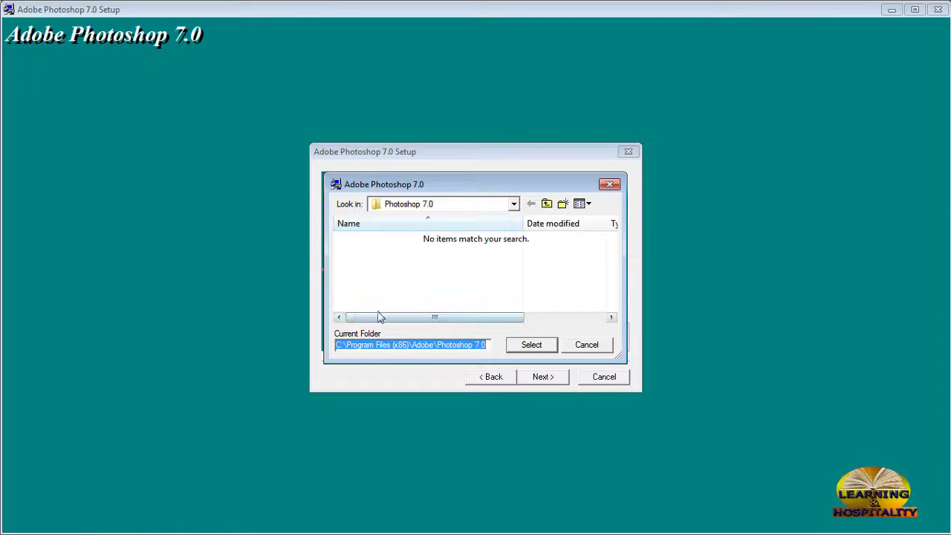
# Install Photoshop as Typical into the default Photoshop 7.0 folder and finish with ReadMe unchecked.
pyautogui.click(584, 347)
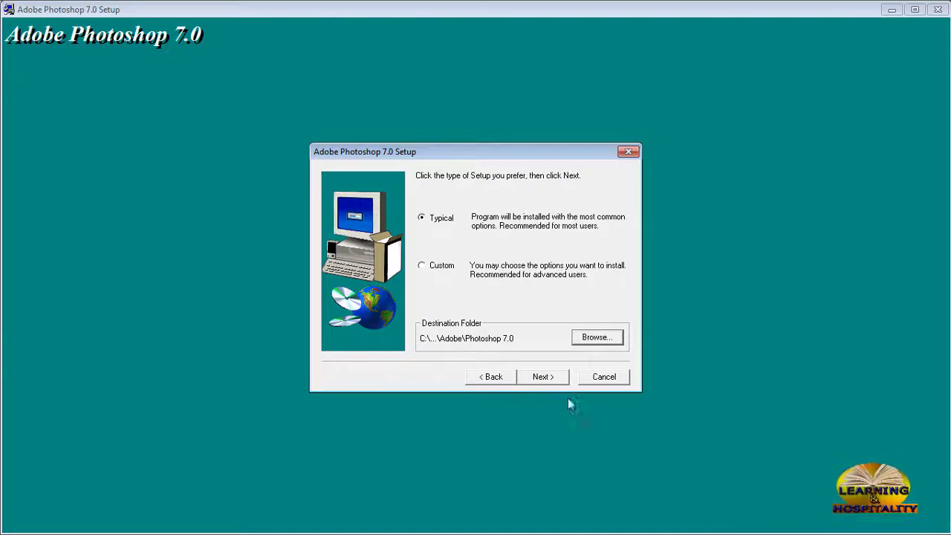
pyautogui.click(544, 378)
pyautogui.click(549, 380)
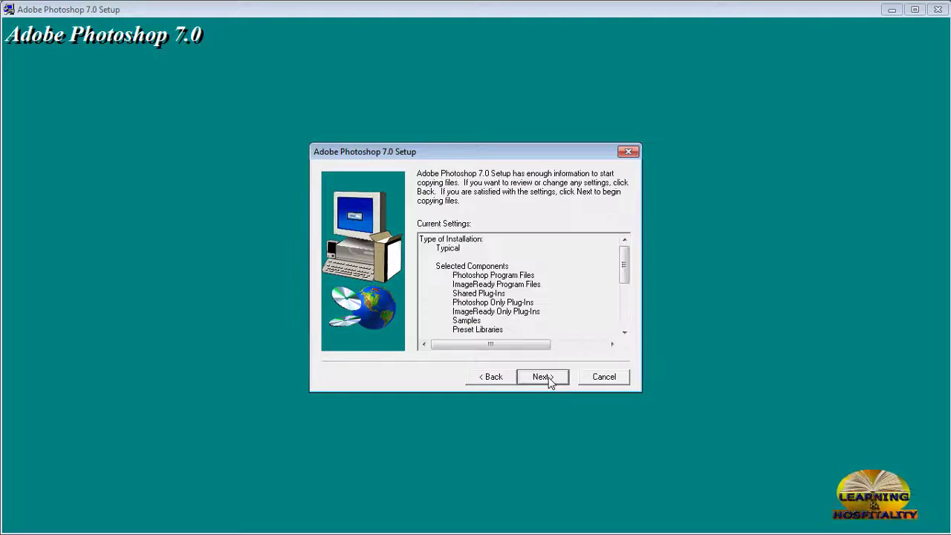
pyautogui.click(551, 378)
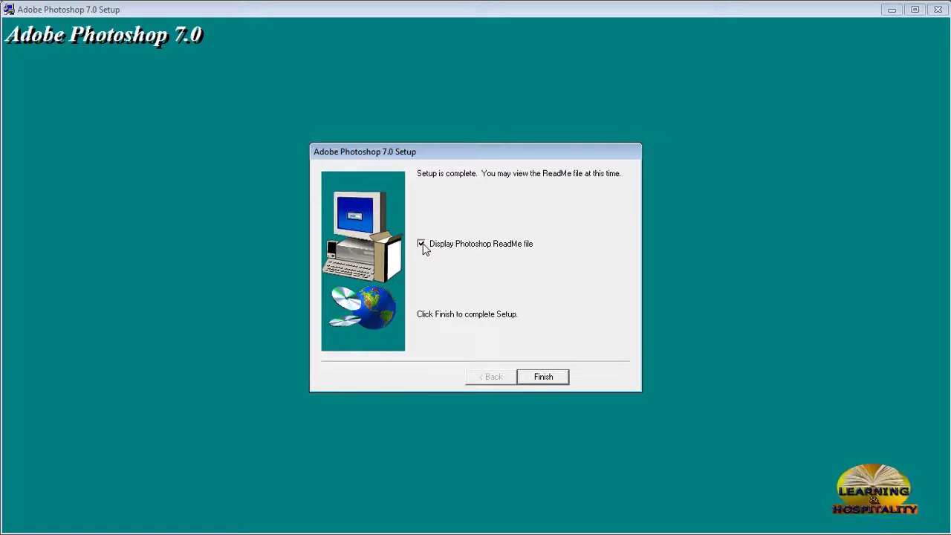
pyautogui.click(551, 385)
# Dismiss the thank-you message, close Notepad, minimize Chrome, and launch Adobe Photoshop 7.0 from Start.
pyautogui.click(584, 312)
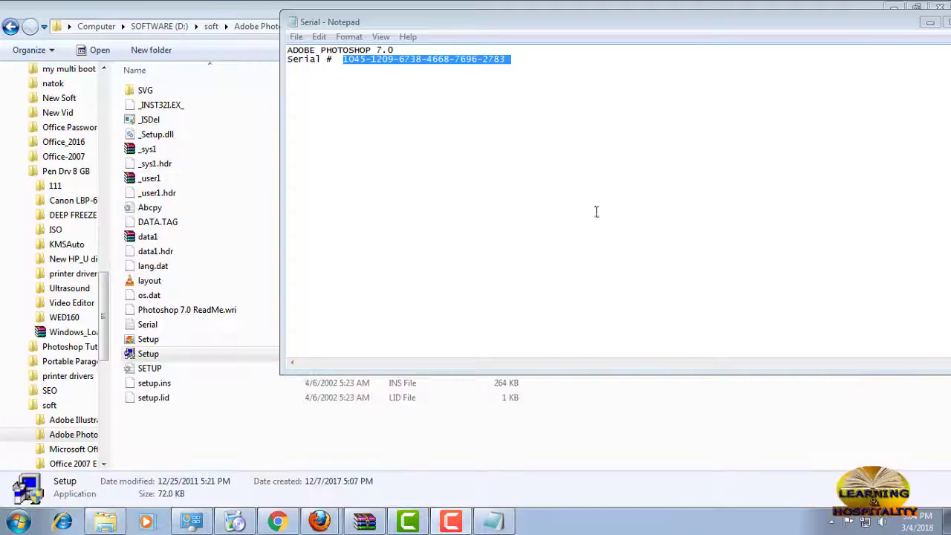
pyautogui.moveTo(860, 26); pyautogui.dragTo(657, 71)
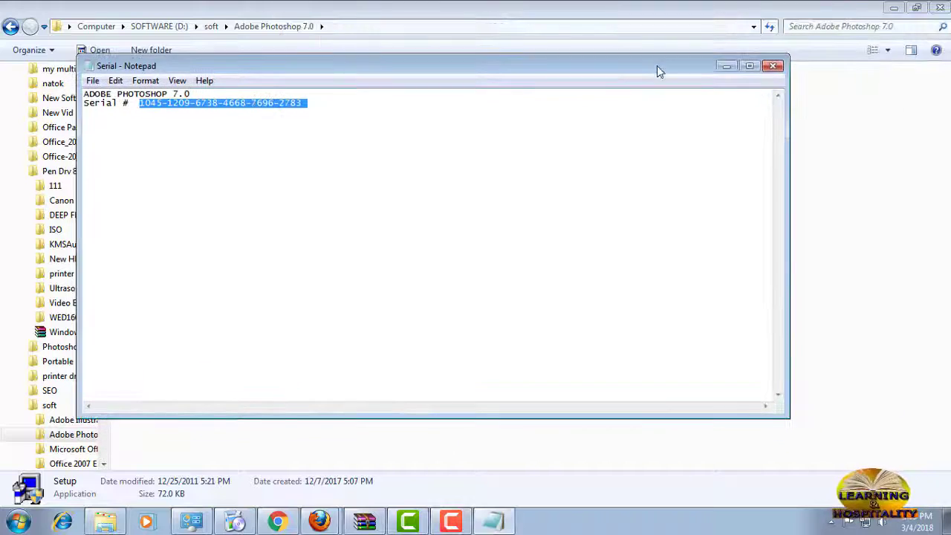
pyautogui.click(773, 68)
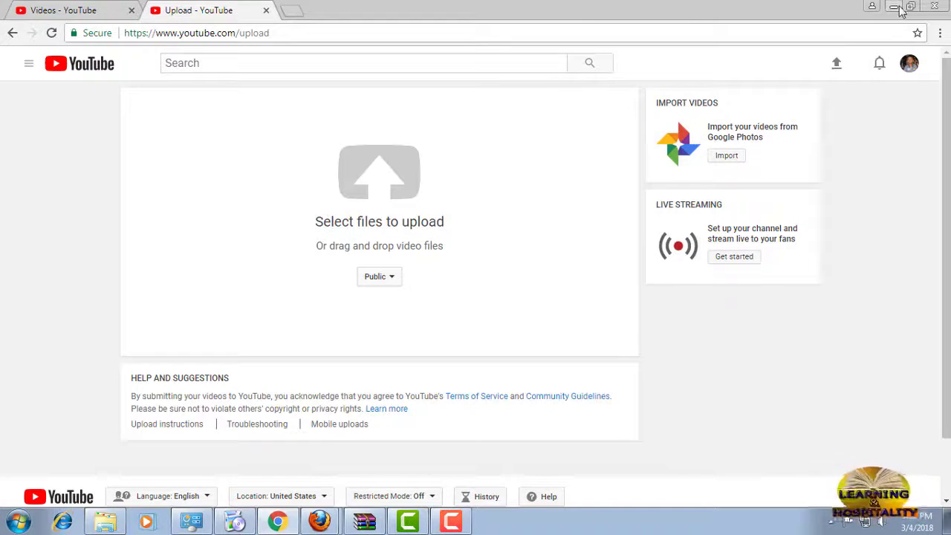
pyautogui.click(898, 7)
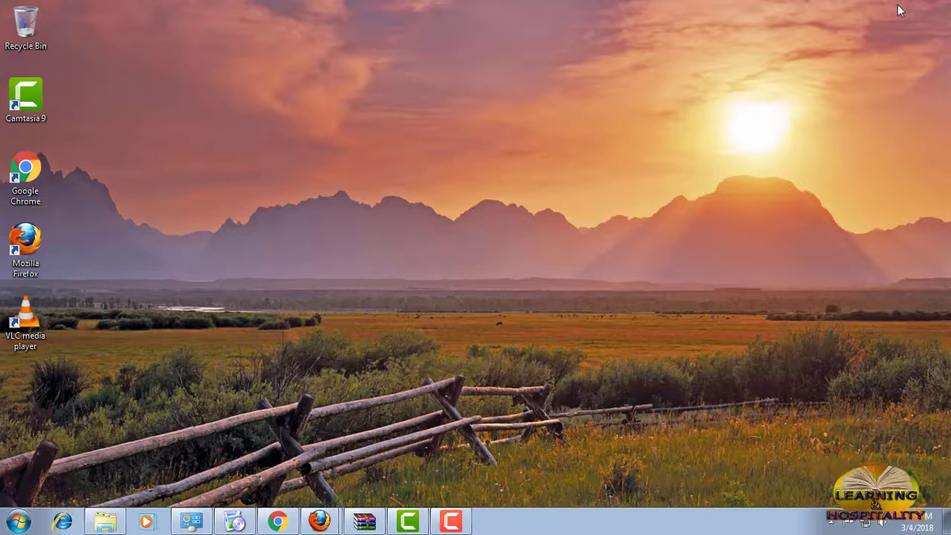
pyautogui.click(18, 521)
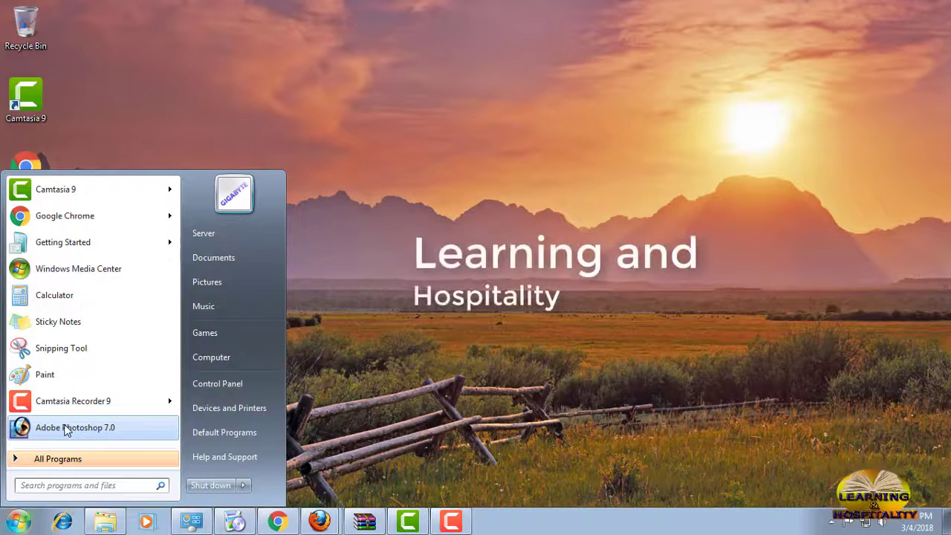
pyautogui.click(64, 429)
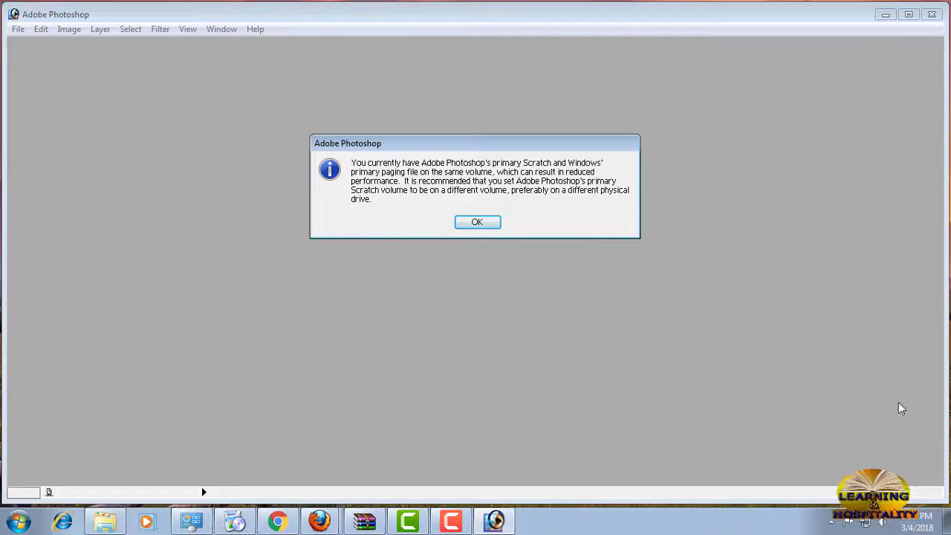
# Dismiss the scratch-disk warning, disable the registration prompt, and keep the default colour settings.
pyautogui.click(495, 227)
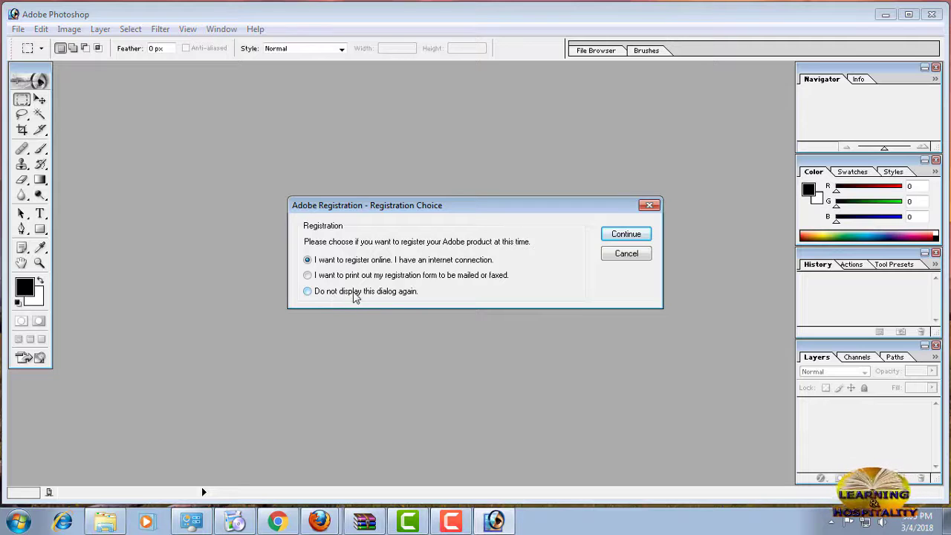
pyautogui.click(355, 294)
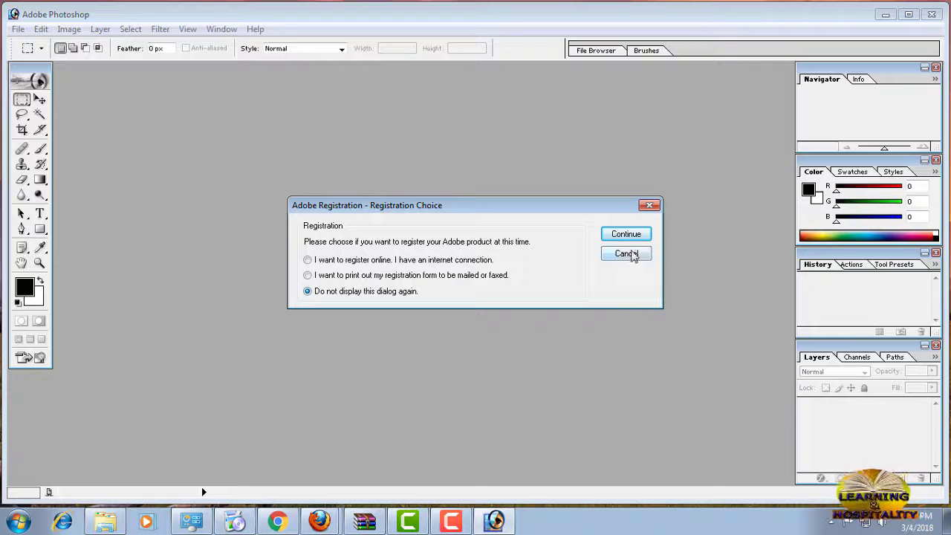
pyautogui.click(628, 235)
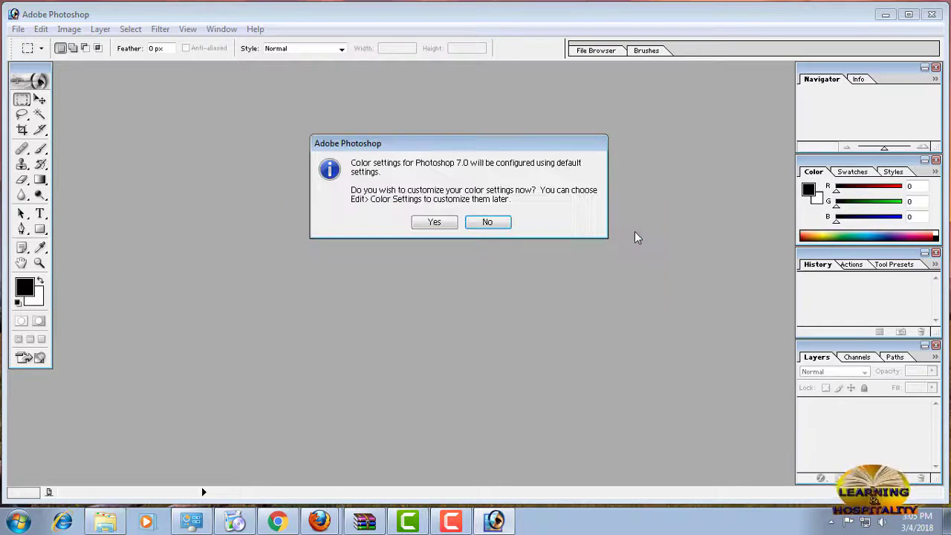
pyautogui.click(495, 227)
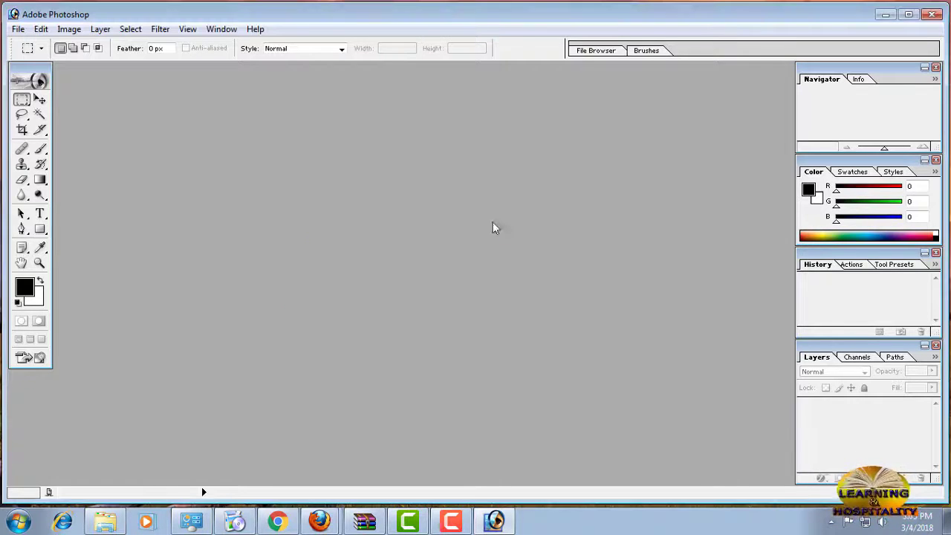
# Cancel the accidentally opened Open dialog and maximize the Photoshop window.
pyautogui.doubleClick(451, 246)
pyautogui.click(333, 289)
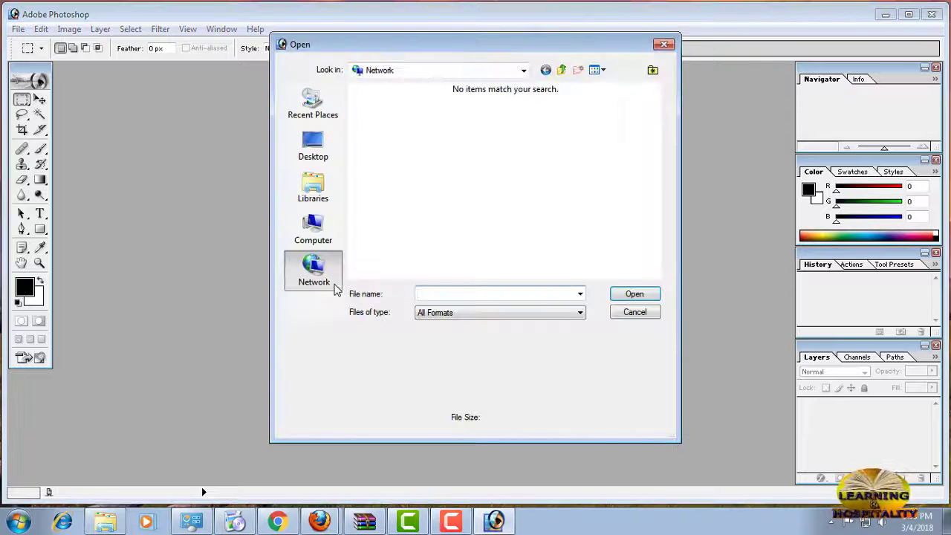
pyautogui.click(635, 312)
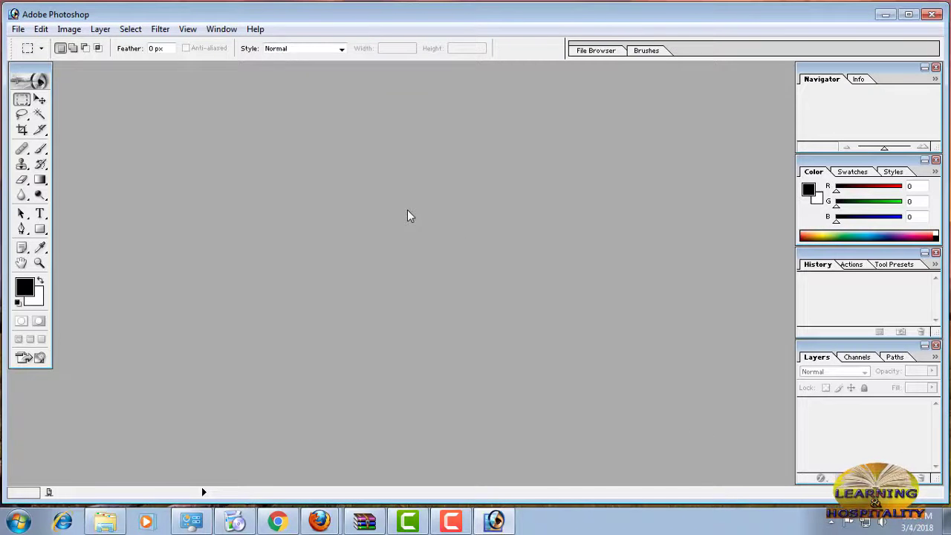
pyautogui.doubleClick(646, 15)
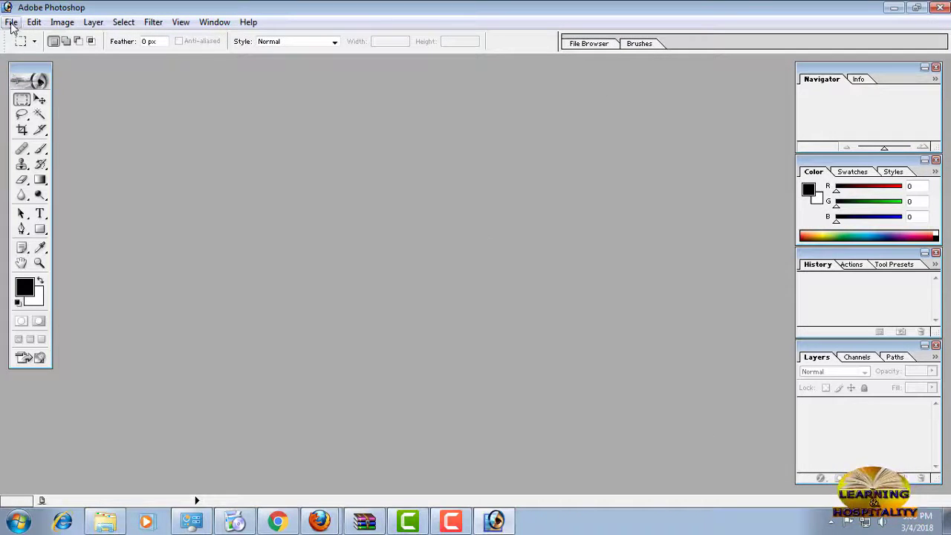
# Open Penguins.jpg from Libraries > Pictures > Sample Pictures via File > Open.
pyautogui.click(11, 22)
pyautogui.click(38, 54)
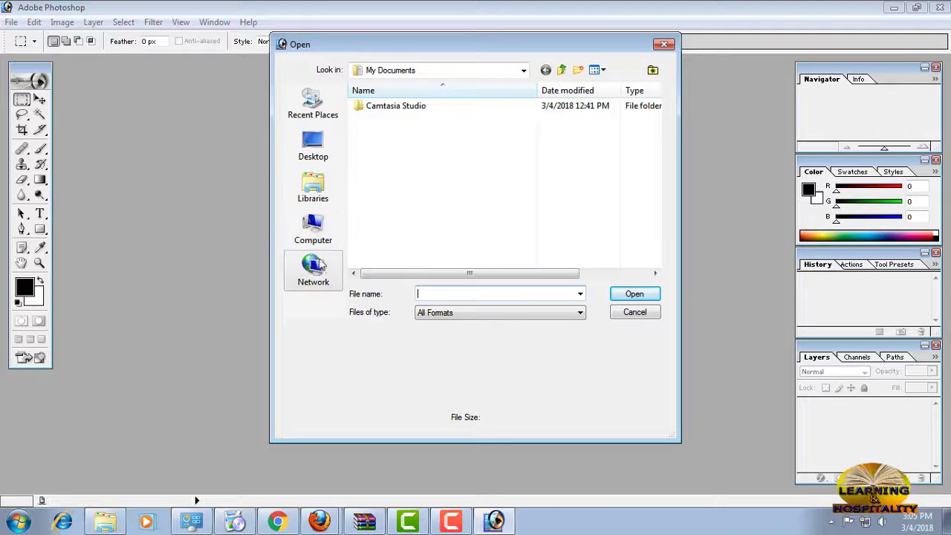
pyautogui.click(312, 189)
pyautogui.doubleClick(405, 145)
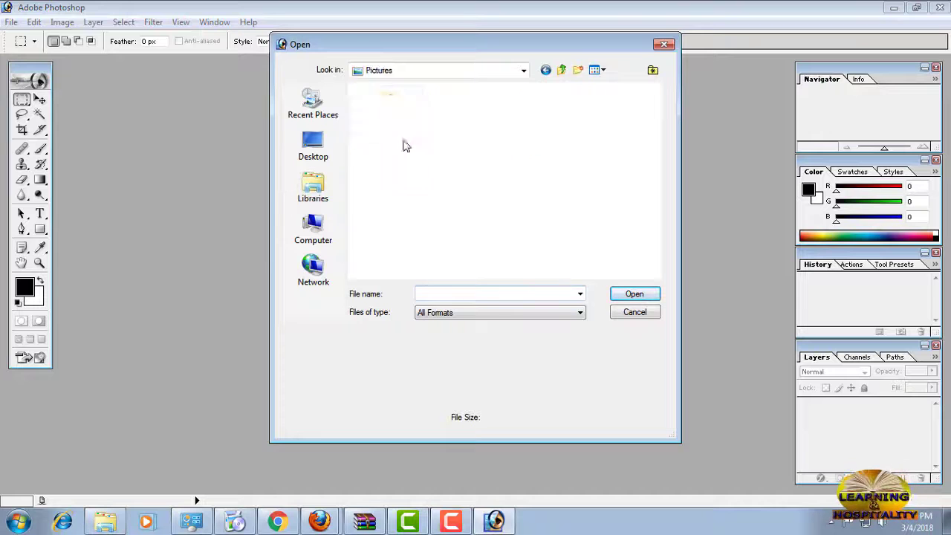
pyautogui.doubleClick(405, 145)
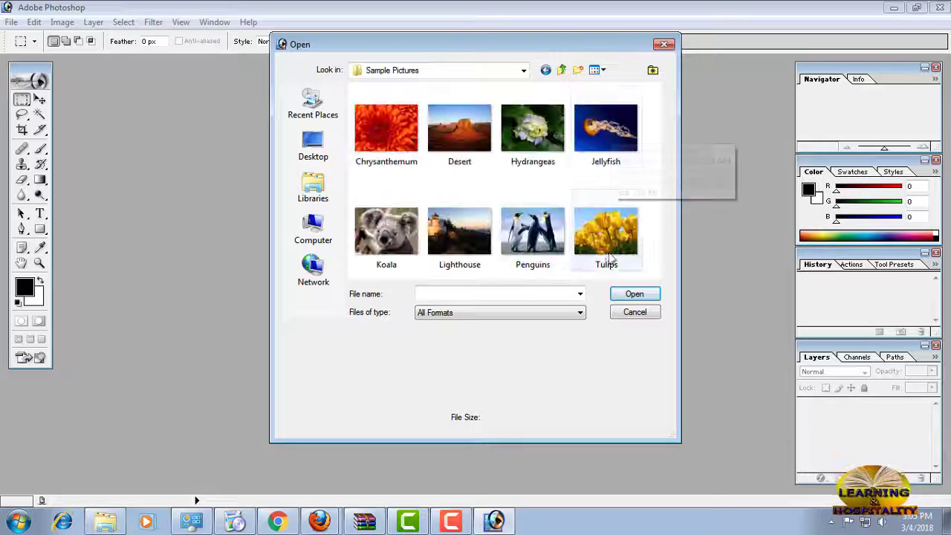
pyautogui.doubleClick(532, 230)
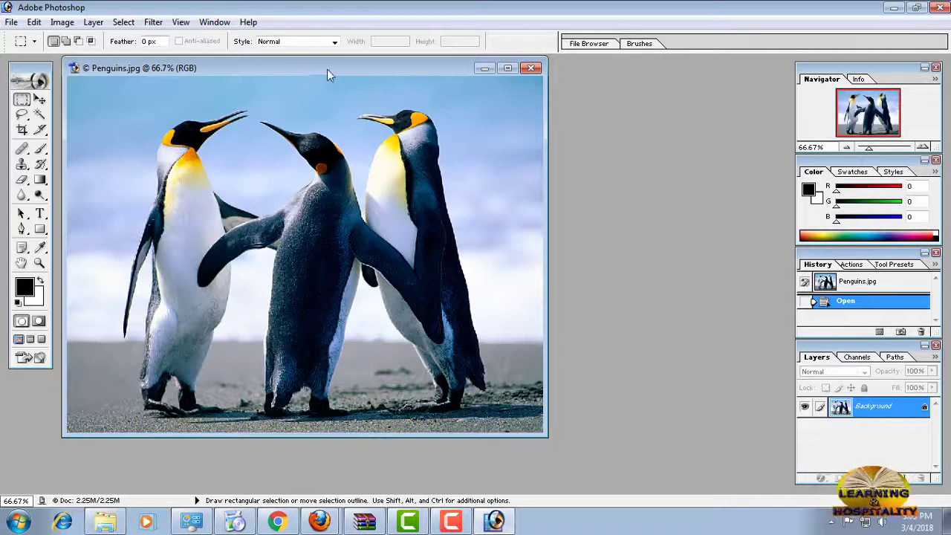
# Centre the Penguins window, lower the toolbox, and draw then reposition a rectangular marquee over the penguins.
pyautogui.moveTo(327, 69); pyautogui.dragTo(461, 84)
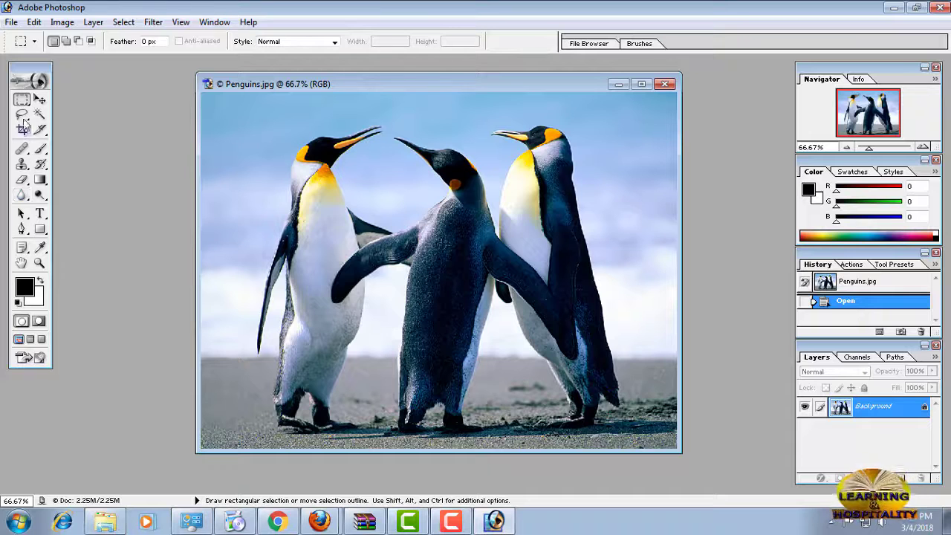
pyautogui.moveTo(50, 69); pyautogui.dragTo(32, 110)
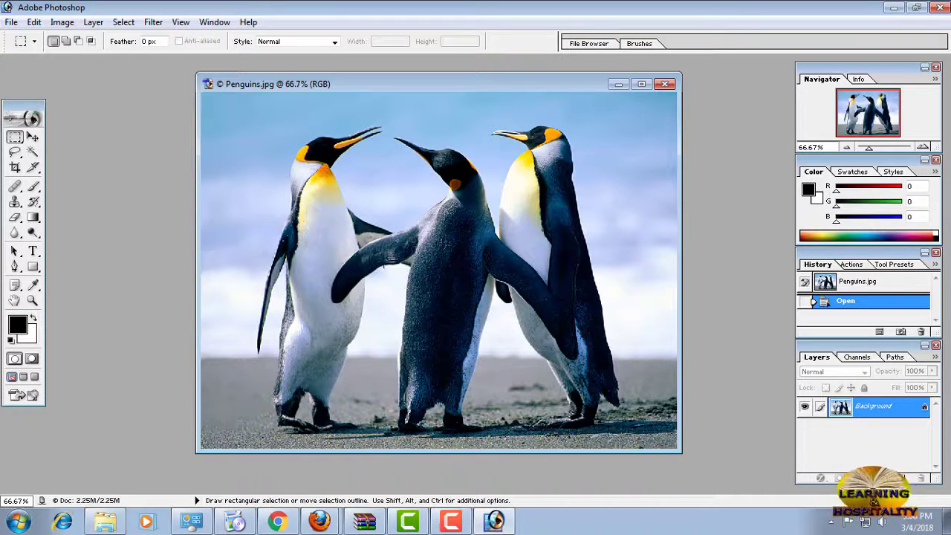
pyautogui.moveTo(228, 147); pyautogui.dragTo(507, 349)
pyautogui.moveTo(363, 253); pyautogui.dragTo(440, 273)
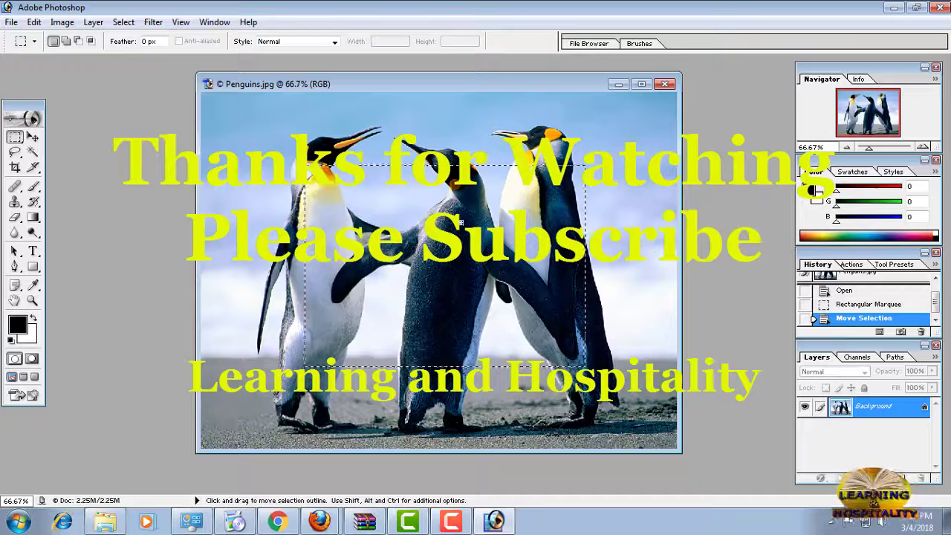
# Draw, move and clear several rectangular marquees on the Penguins photo, ending with no selection.
pyautogui.hotkey('ctrl', 'd')
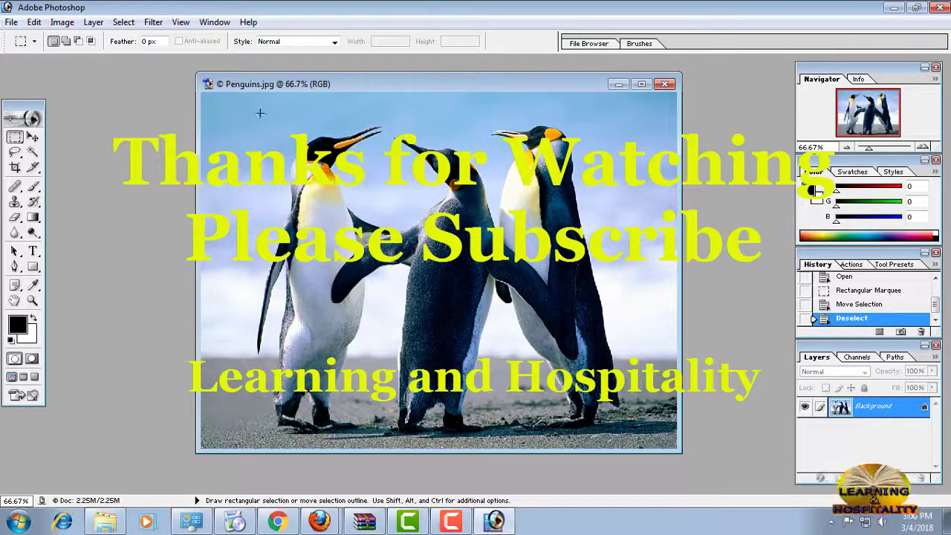
pyautogui.moveTo(253, 104); pyautogui.dragTo(630, 271)
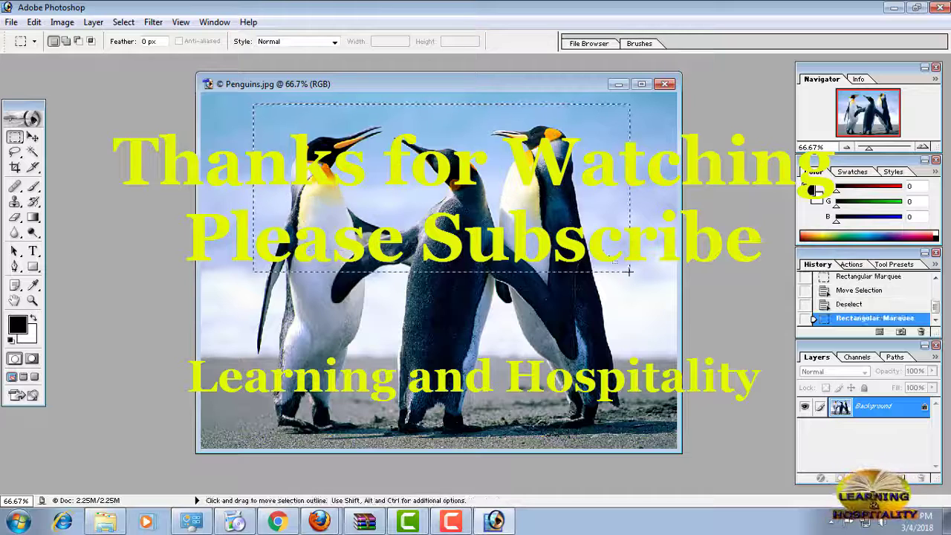
pyautogui.click(331, 331)
pyautogui.moveTo(212, 190)
pyautogui.mouseDown()
pyautogui.moveTo(711, 318)
pyautogui.moveTo(690, 329)
pyautogui.mouseUp()
pyautogui.moveTo(446, 260); pyautogui.dragTo(445, 276)
pyautogui.click(535, 356)
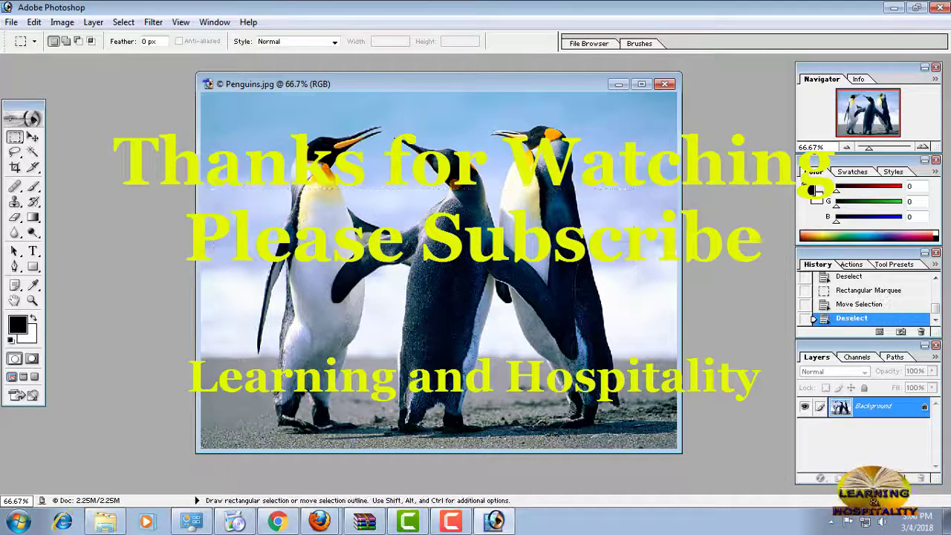